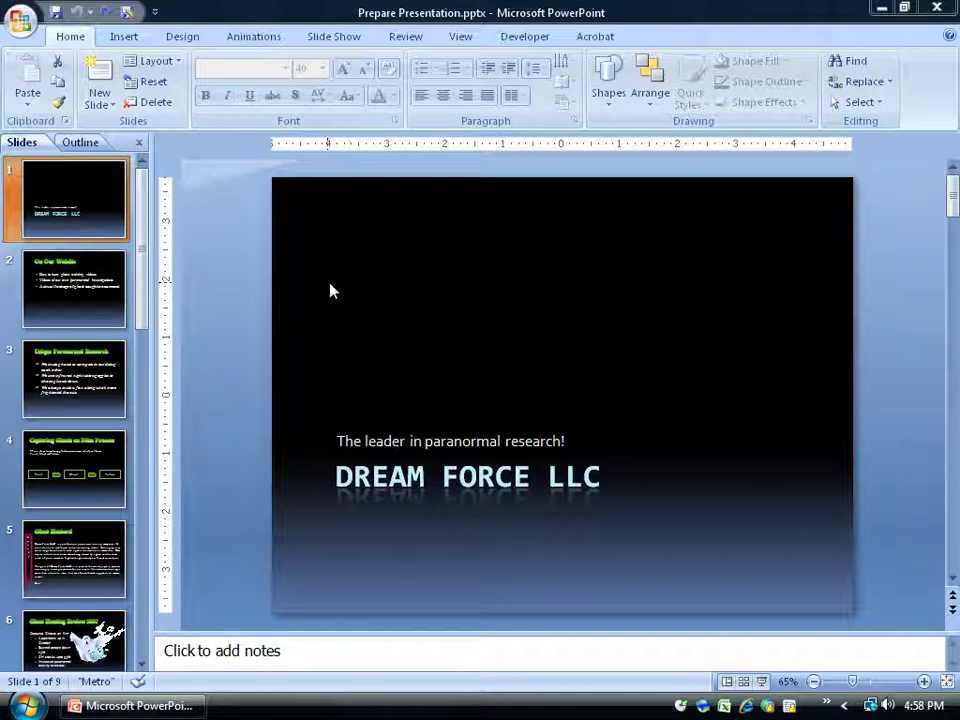
- Show slide 2, 'On Our Website', with its key-chain speaker note
{"action": "left_click", "coordinate": [87, 290]}
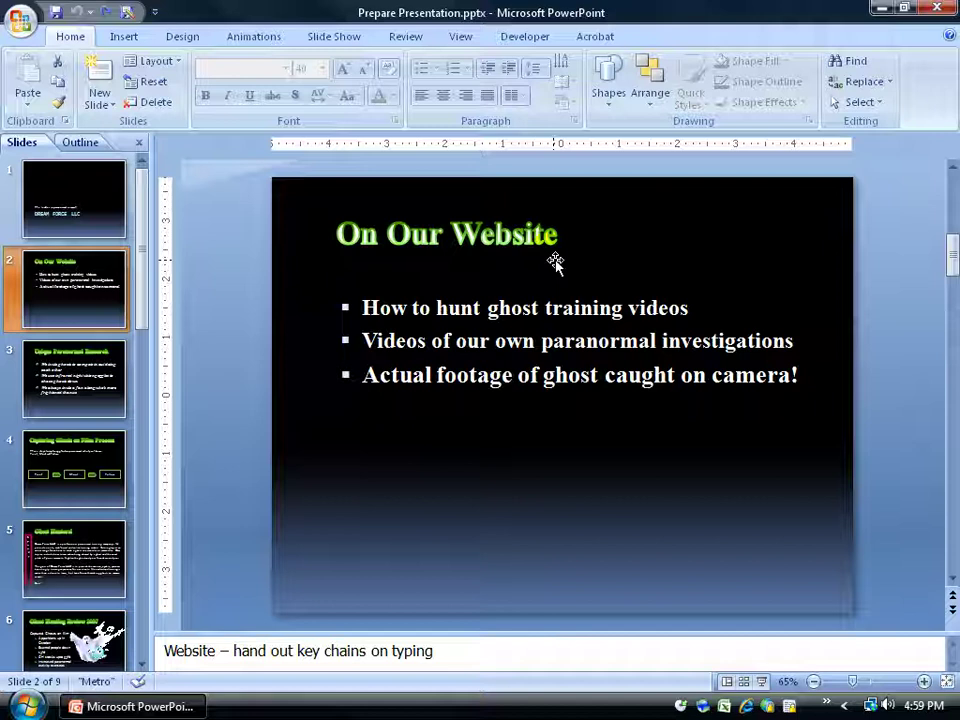
- Append '. More notes' to slide 2's speaker notes, then move to slide 3
{"action": "left_click", "coordinate": [438, 650]}
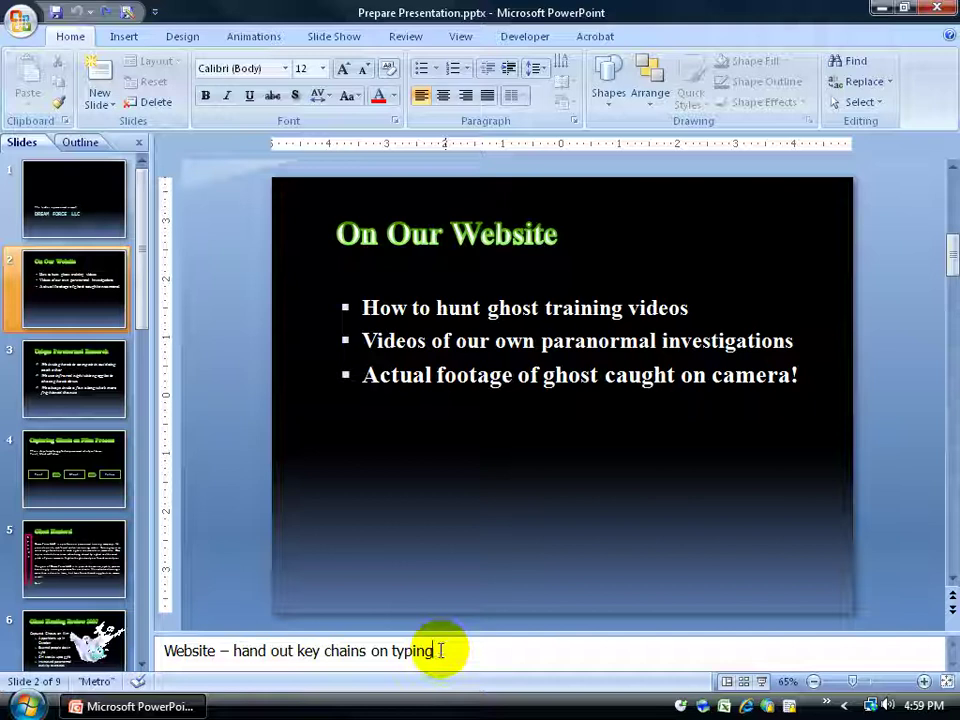
{"action": "type", "text": ".  "}
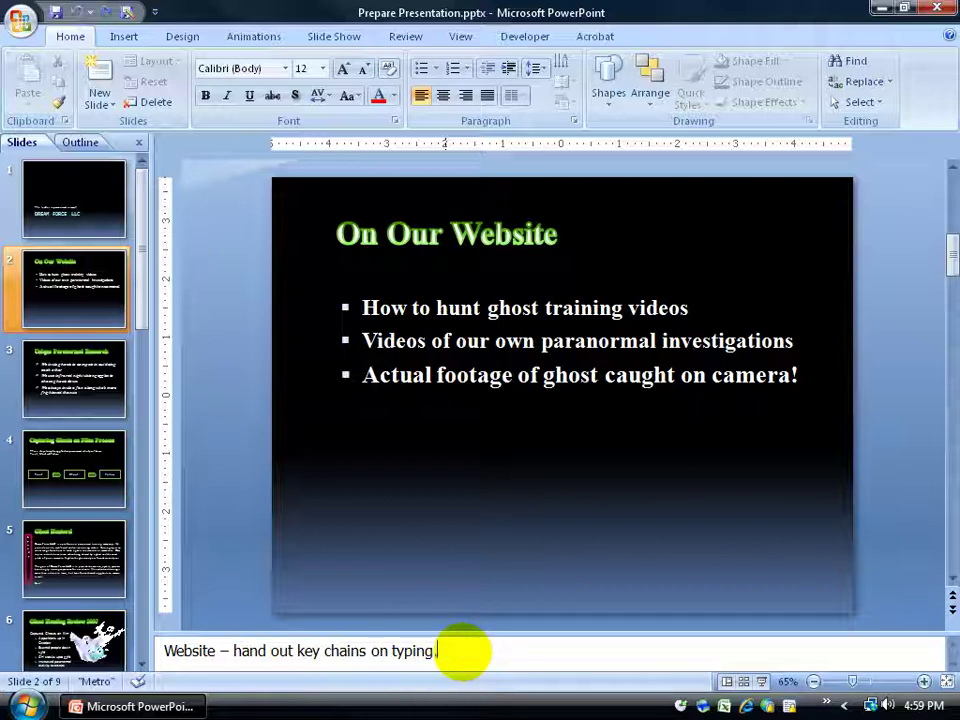
{"action": "type", "text": "More notes"}
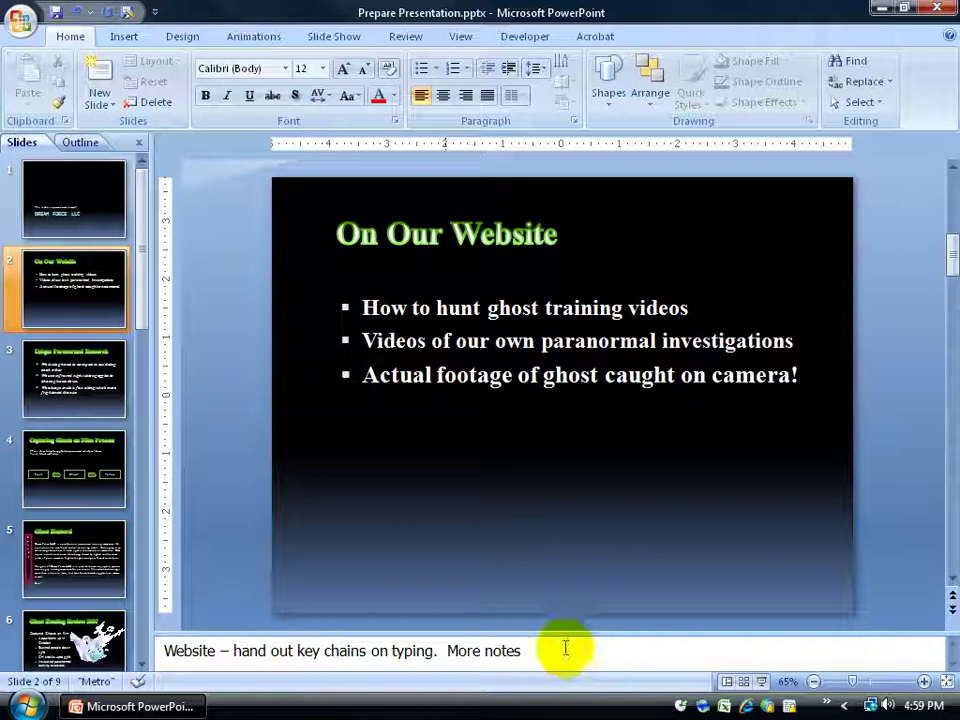
{"action": "left_click", "coordinate": [88, 393]}
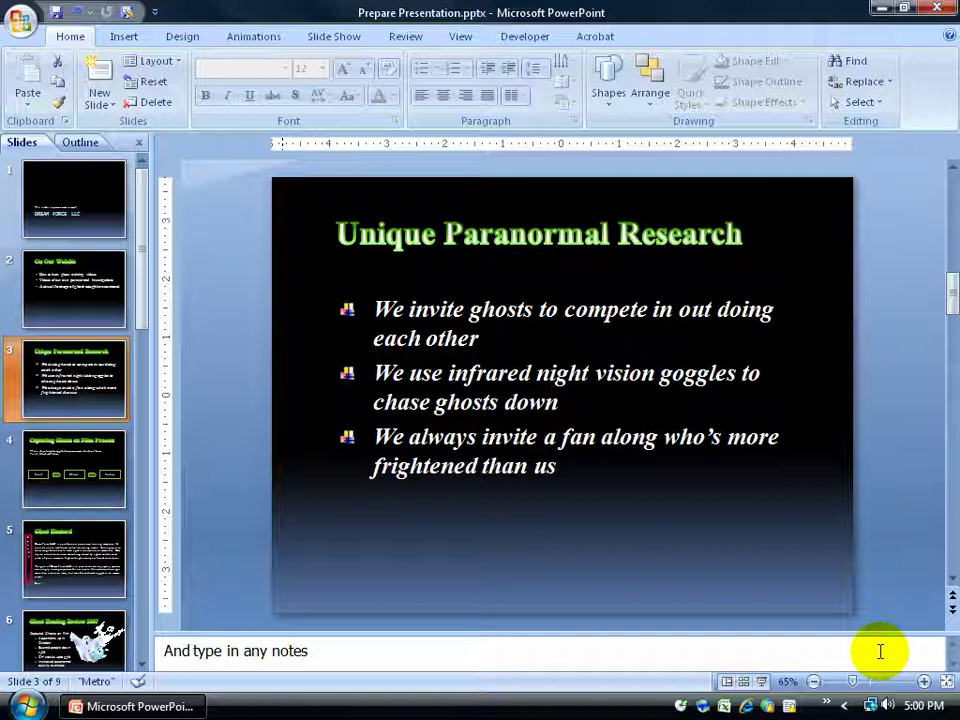
- Switch to Notes Page view and append '. Type some more notes' to slide 3's notes
{"action": "left_click", "coordinate": [466, 38]}
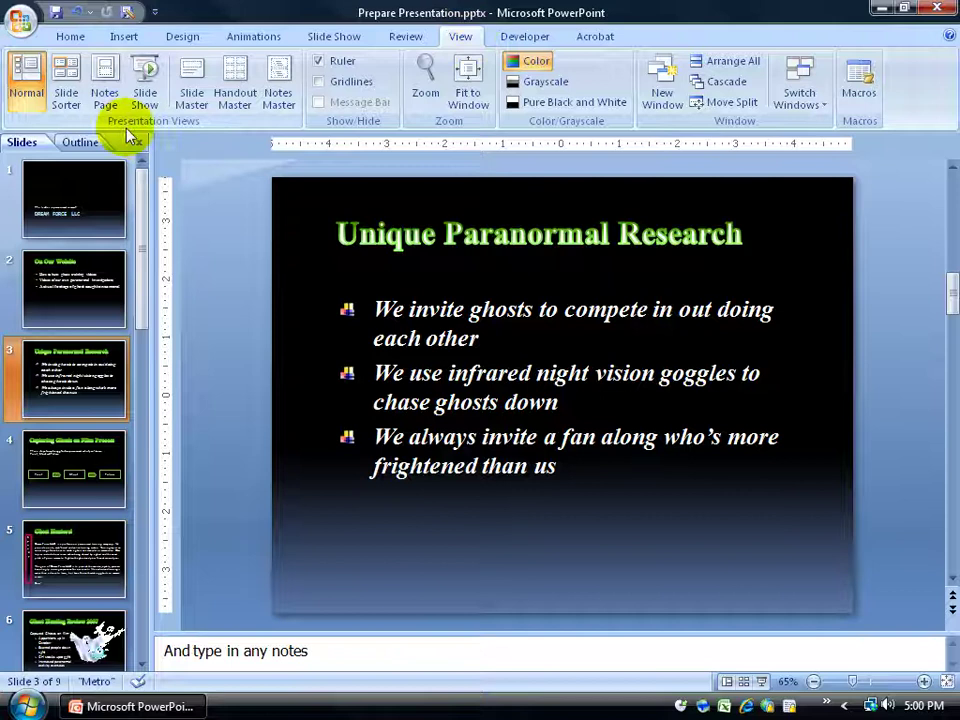
{"action": "left_click", "coordinate": [107, 94]}
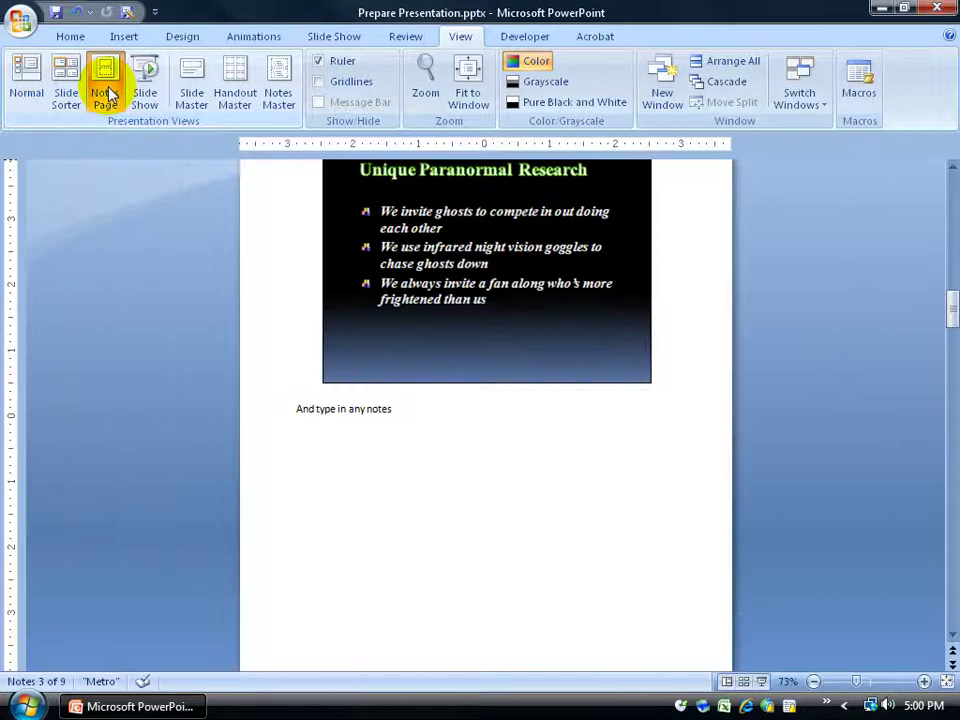
{"action": "left_click", "coordinate": [951, 167]}
{"action": "left_click", "coordinate": [951, 167]}
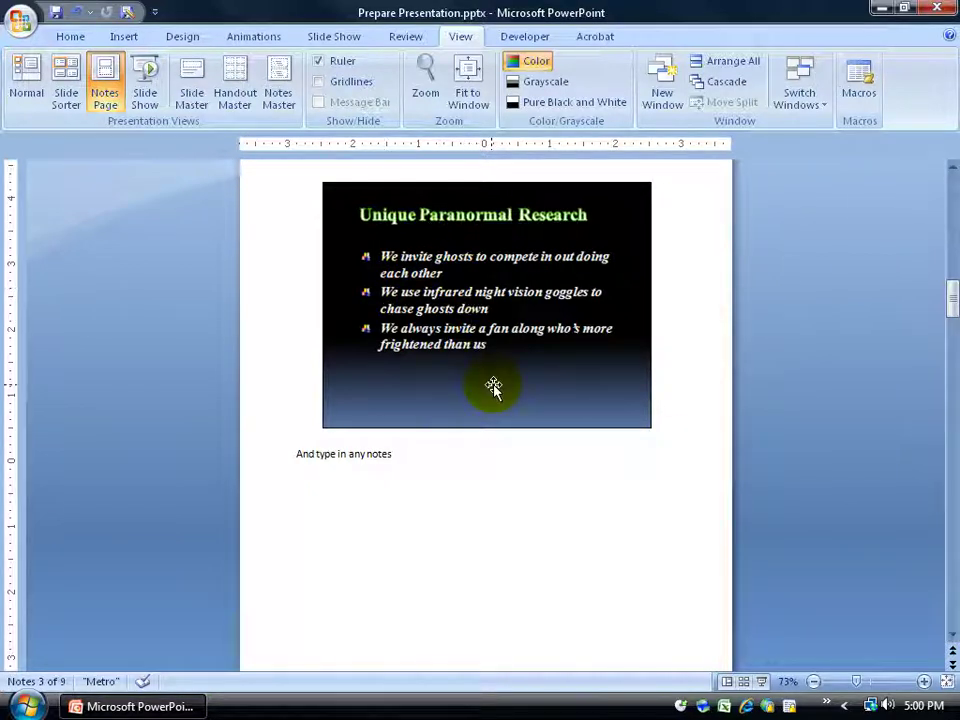
{"action": "left_click", "coordinate": [381, 454]}
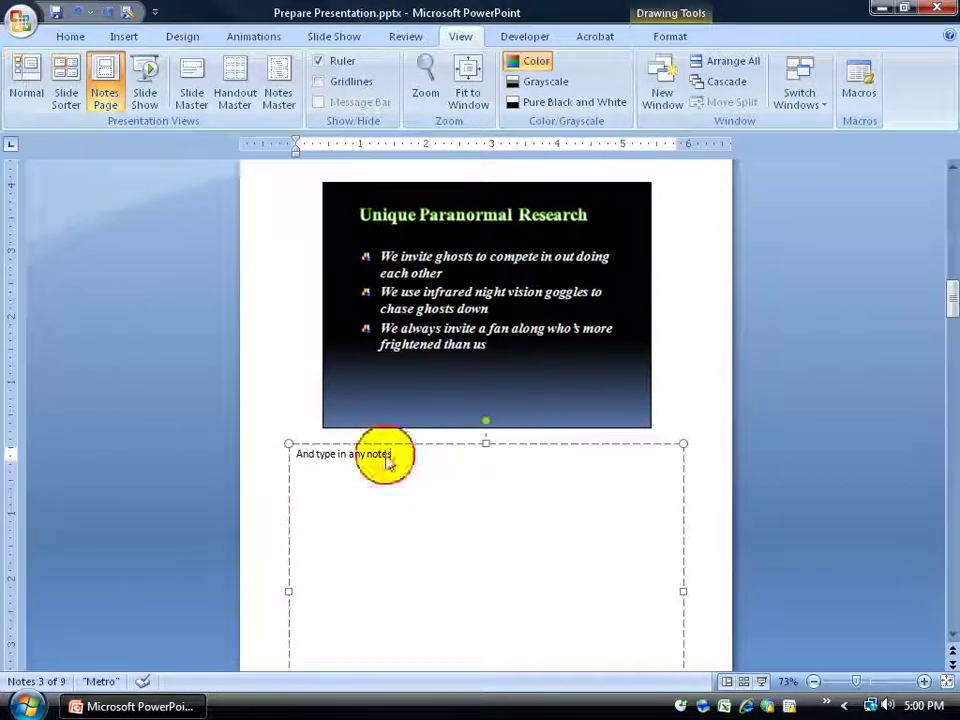
{"action": "type", "text": ".  Typ"}
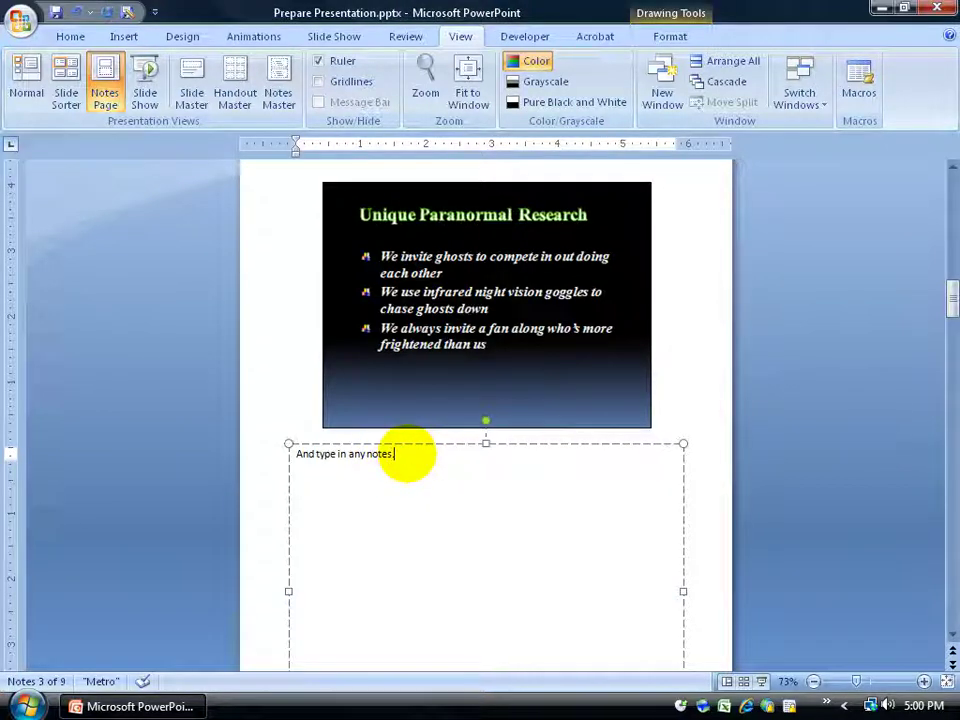
{"action": "type", "text": "e some more notes"}
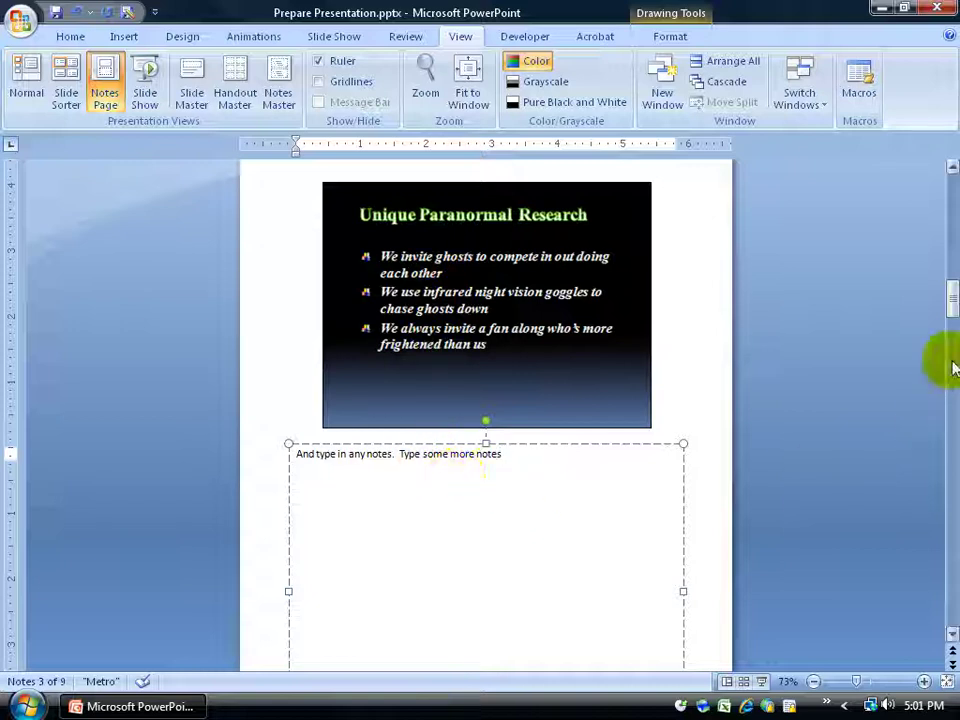
- Scroll down through the notes pages to slide 6, 'Ghost Hunting Review 2007'
{"action": "left_click_drag", "start_coordinate": [950, 300], "coordinate": [950, 400]}
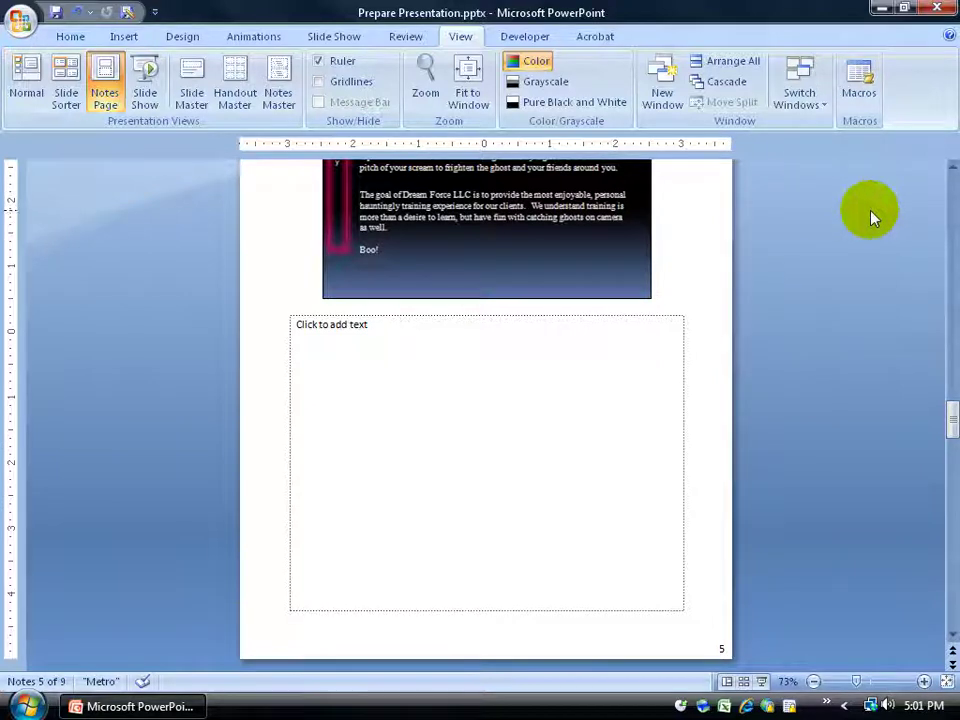
{"action": "left_click", "coordinate": [952, 167]}
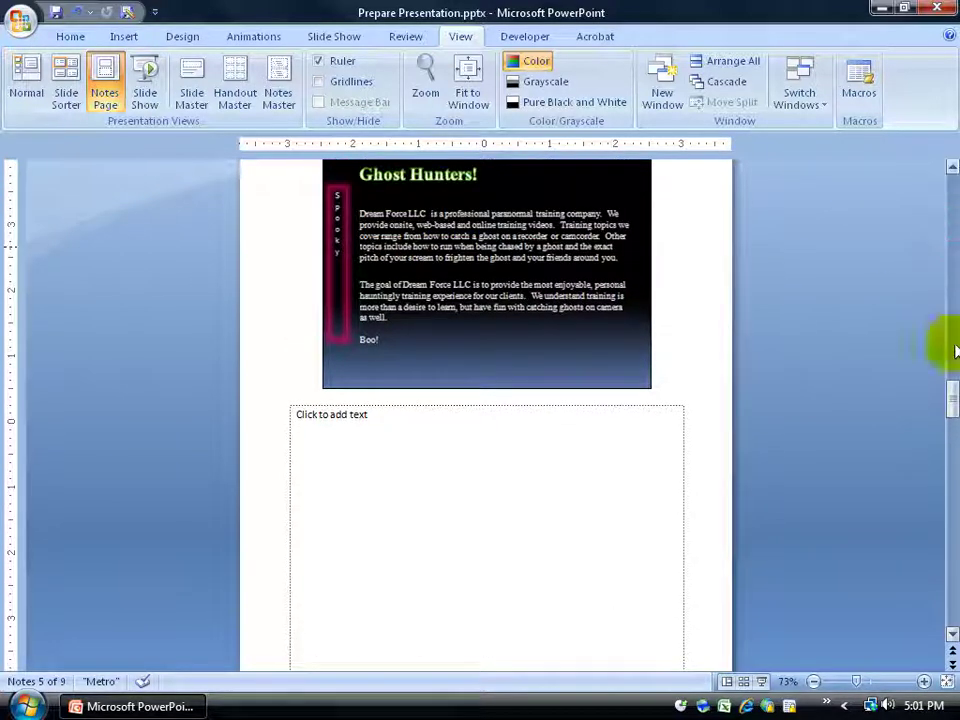
{"action": "left_click", "coordinate": [952, 634]}
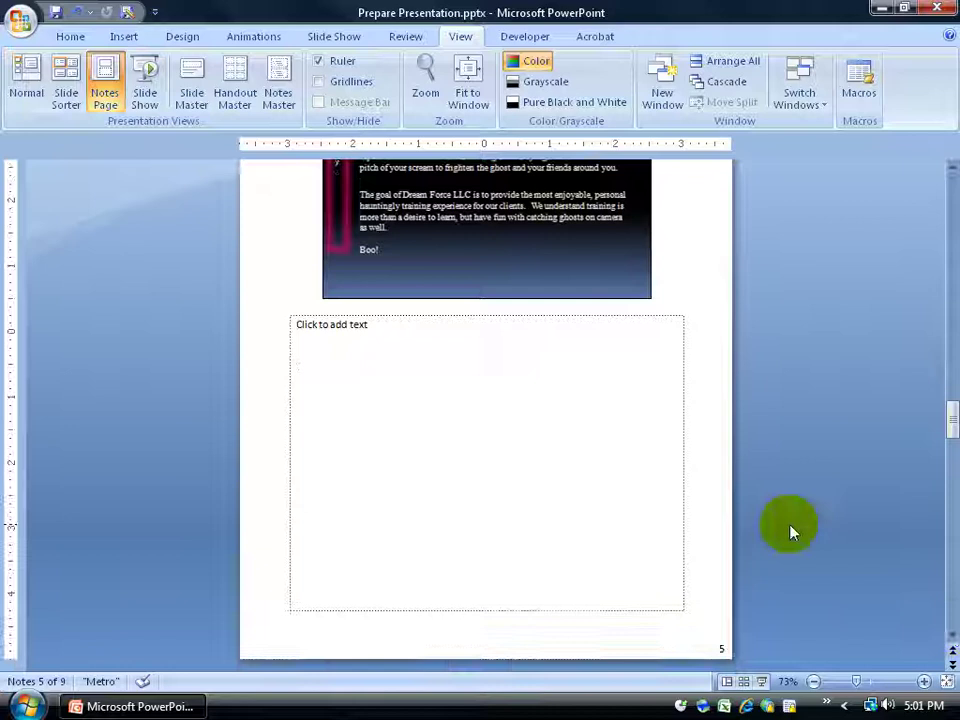
{"action": "left_click", "coordinate": [950, 635]}
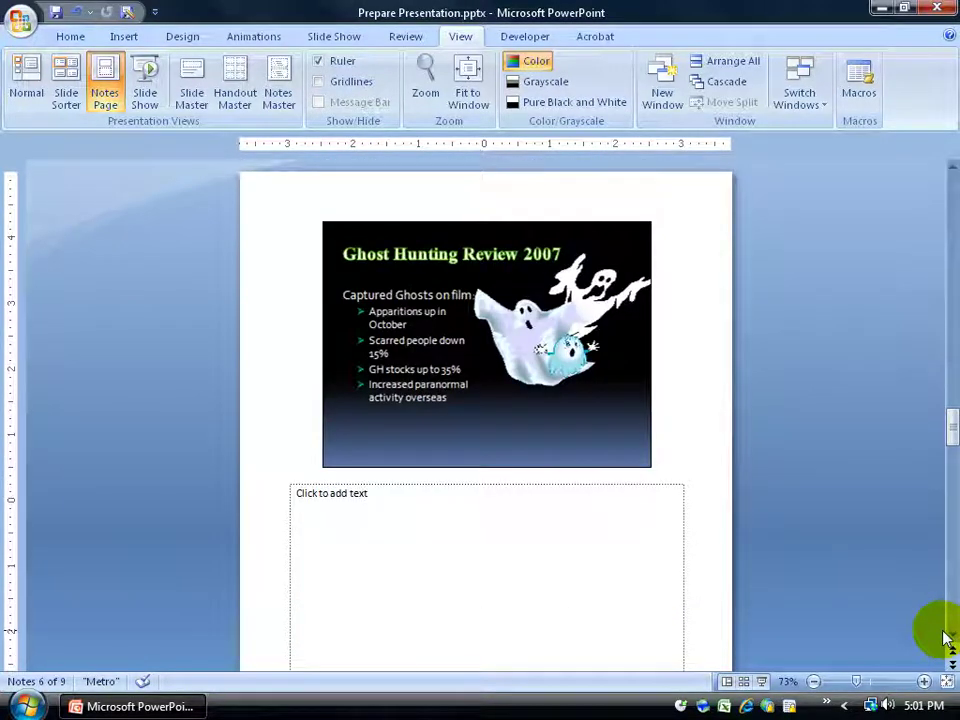
- Return to Normal view and preview printing the presentation as Notes Pages
{"action": "left_click", "coordinate": [27, 88]}
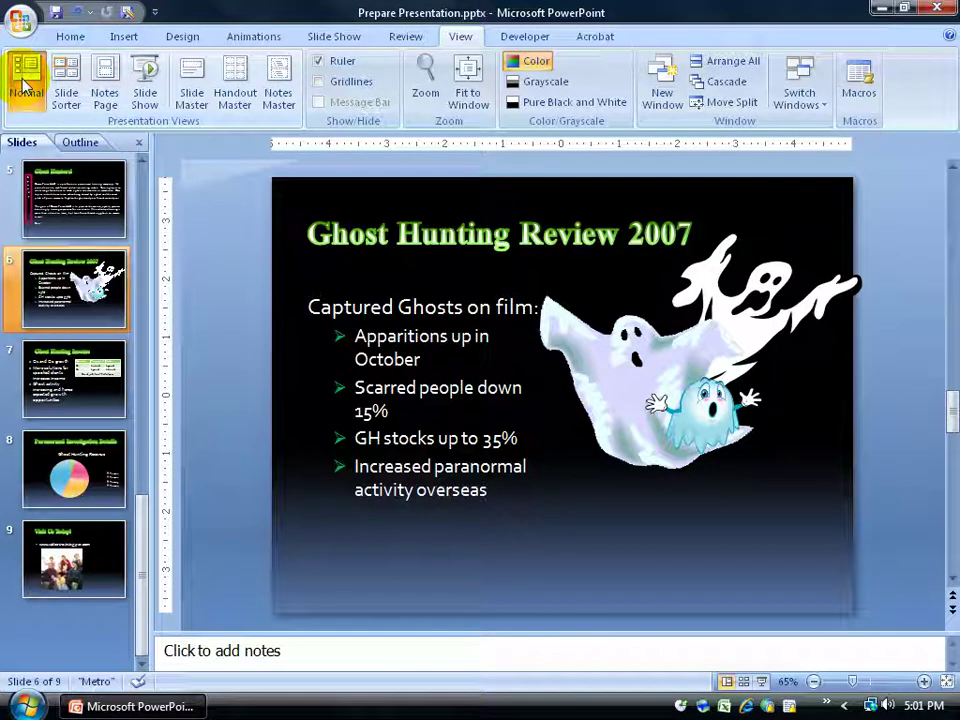
{"action": "left_click", "coordinate": [19, 19]}
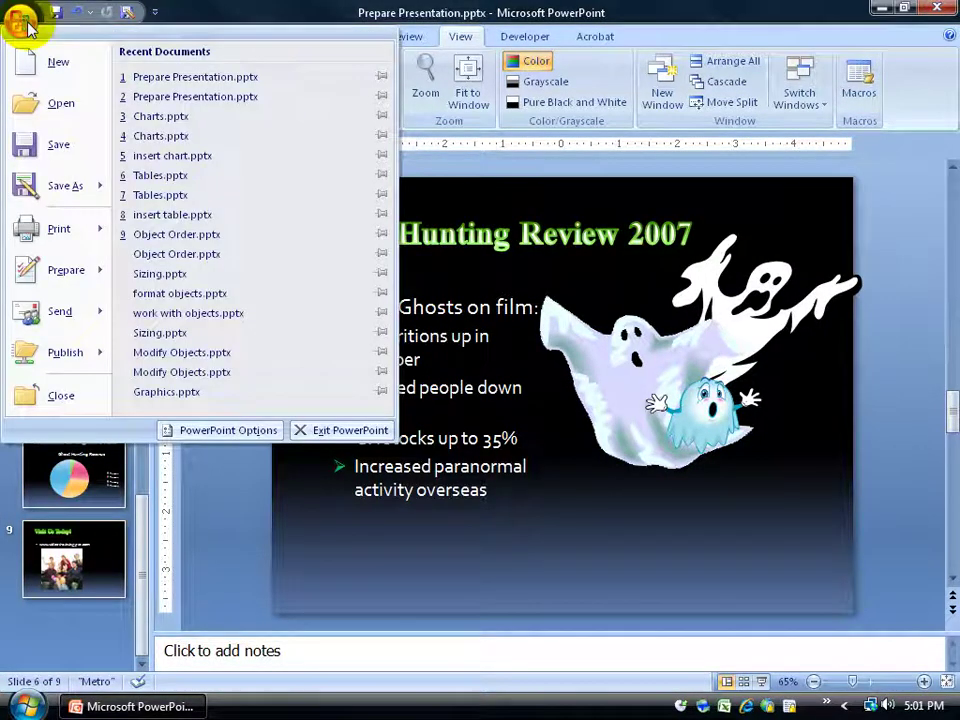
{"action": "mouse_move", "coordinate": [63, 231]}
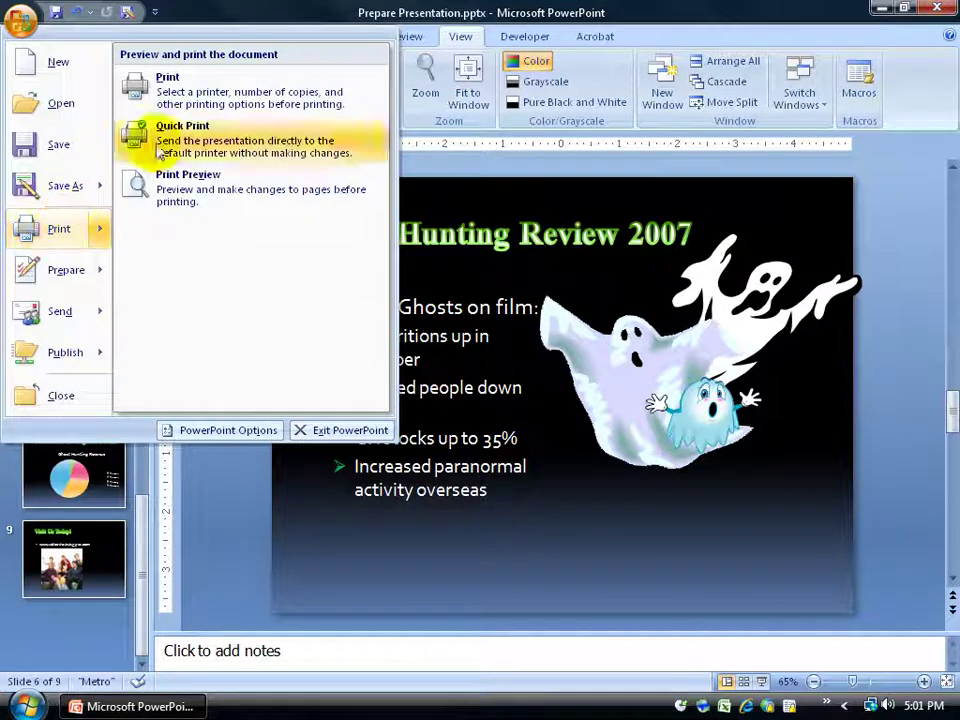
{"action": "left_click", "coordinate": [213, 100]}
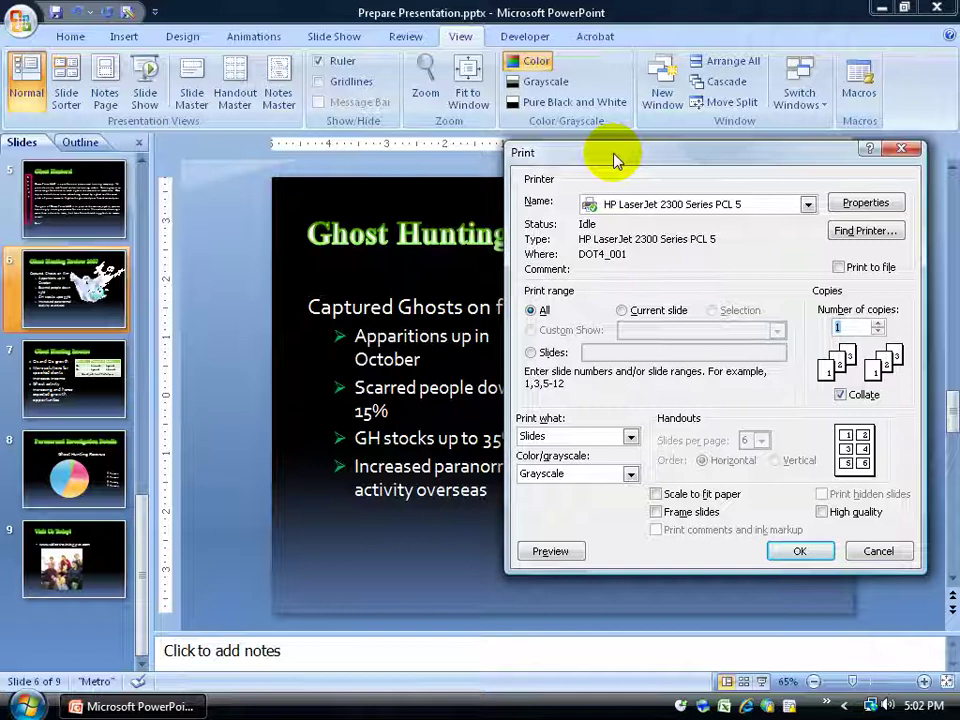
{"action": "left_click_drag", "start_coordinate": [614, 155], "coordinate": [403, 140]}
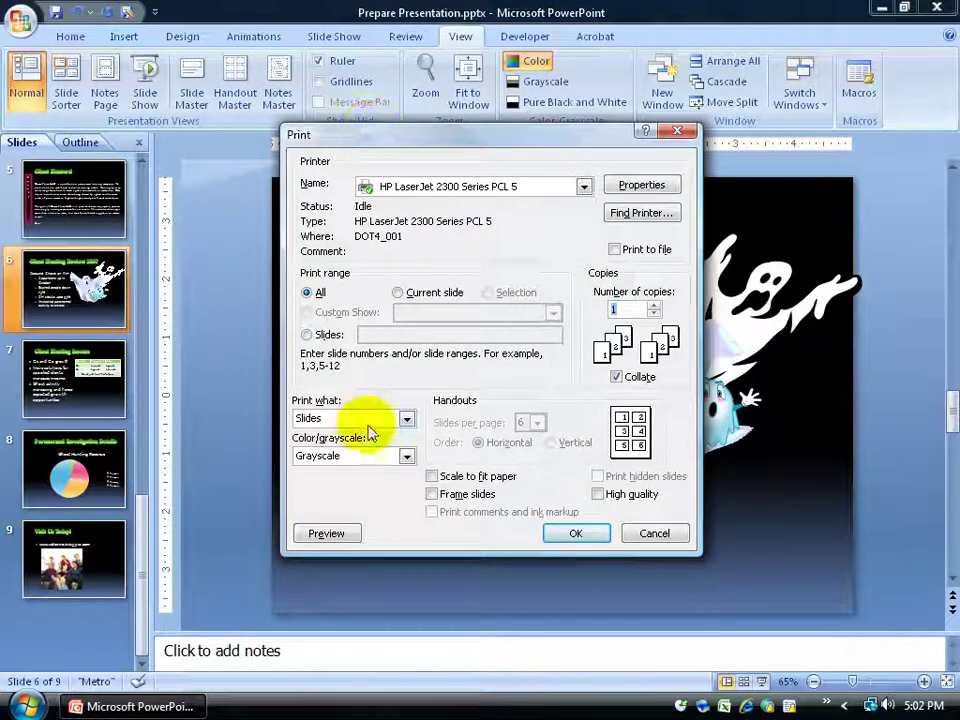
{"action": "left_click", "coordinate": [405, 420]}
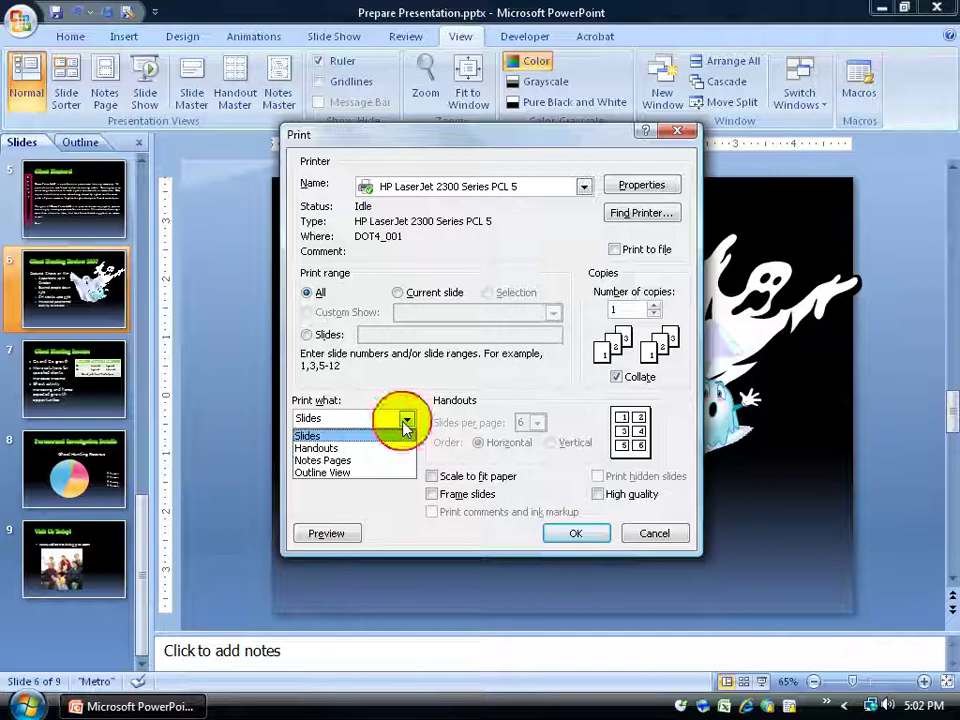
{"action": "left_click", "coordinate": [377, 460]}
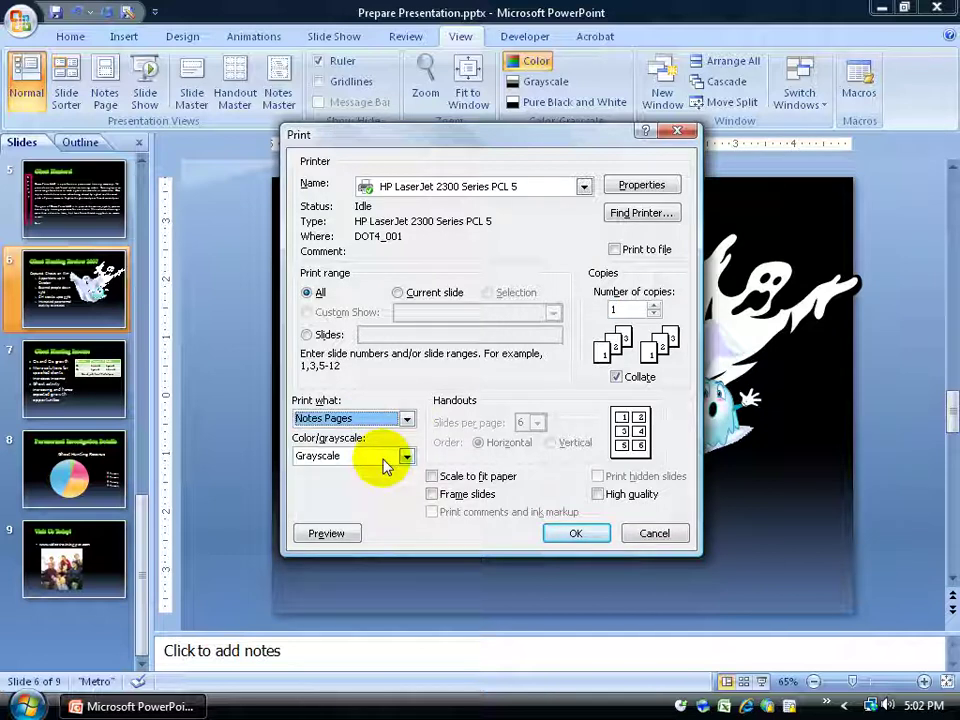
{"action": "left_click", "coordinate": [347, 538]}
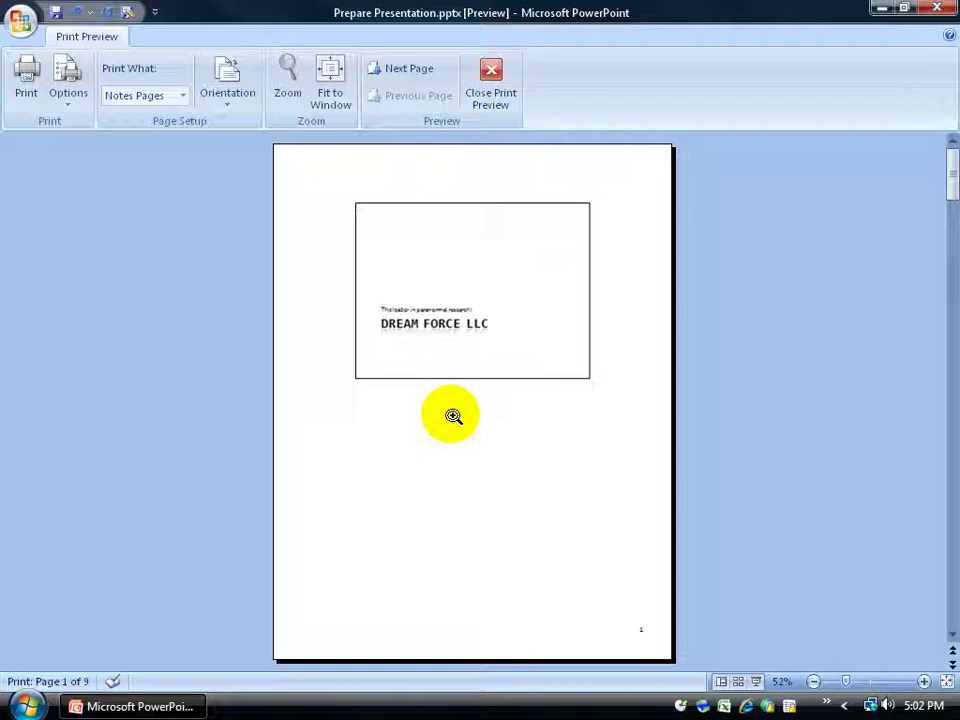
- Advance the print preview to page 2, the 'On Our Website' notes page
{"action": "left_click", "coordinate": [412, 74]}
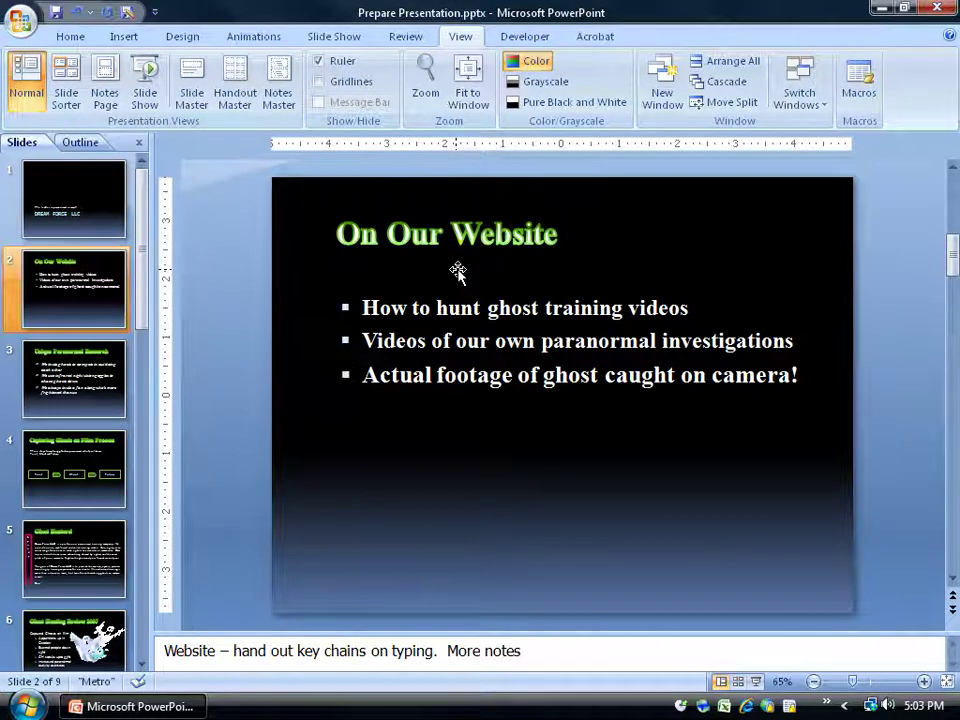
- Preview printing the presentation as Handouts with six slides per page
{"action": "left_click", "coordinate": [21, 28]}
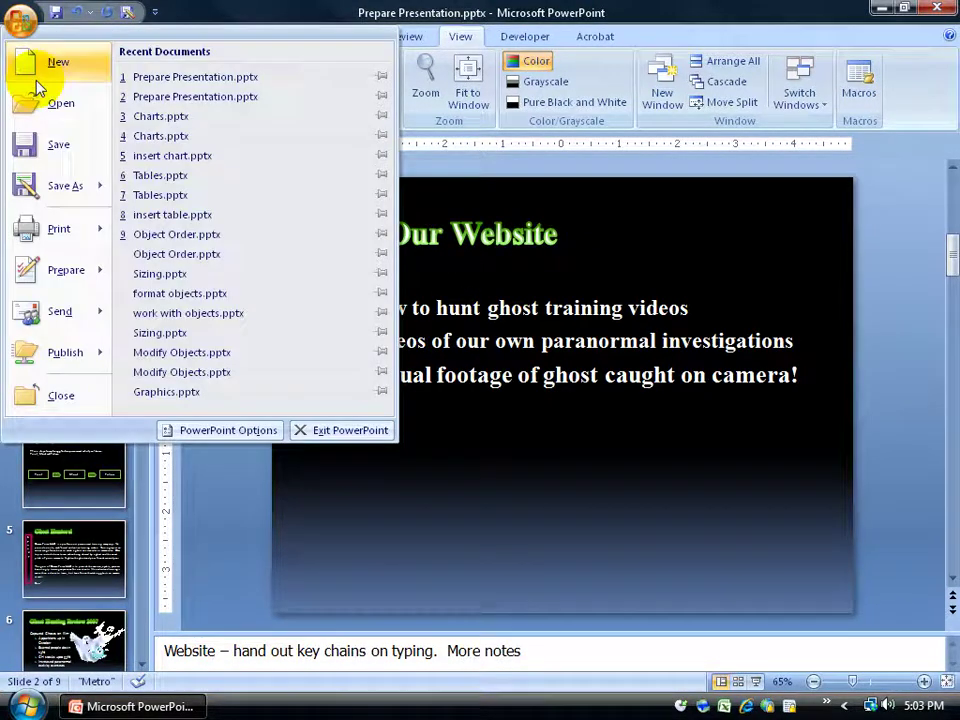
{"action": "left_click", "coordinate": [43, 228]}
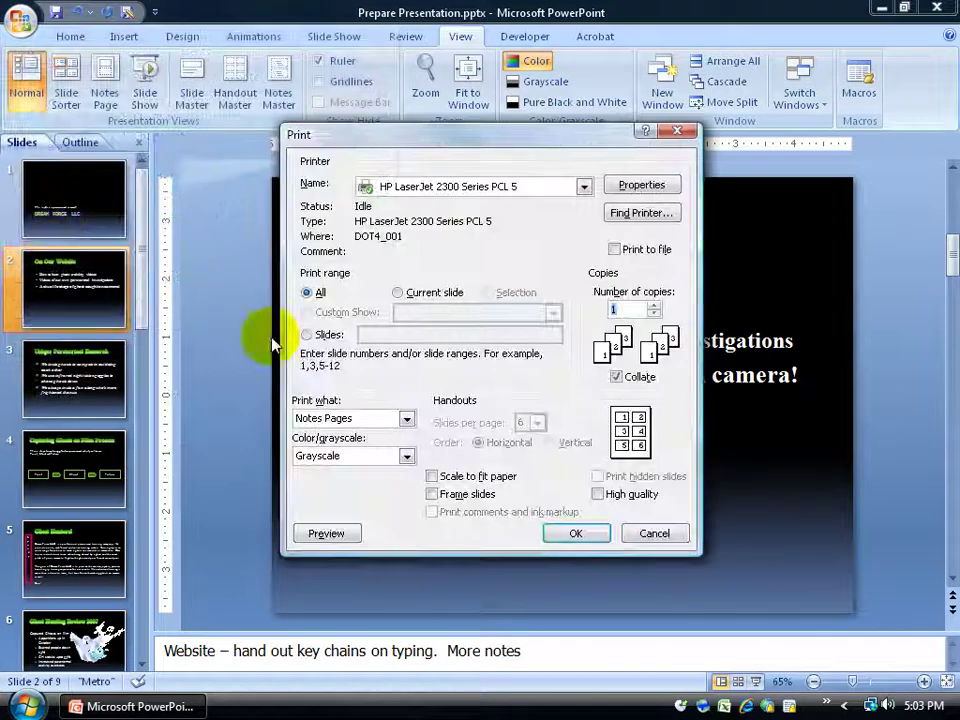
{"action": "left_click", "coordinate": [407, 419]}
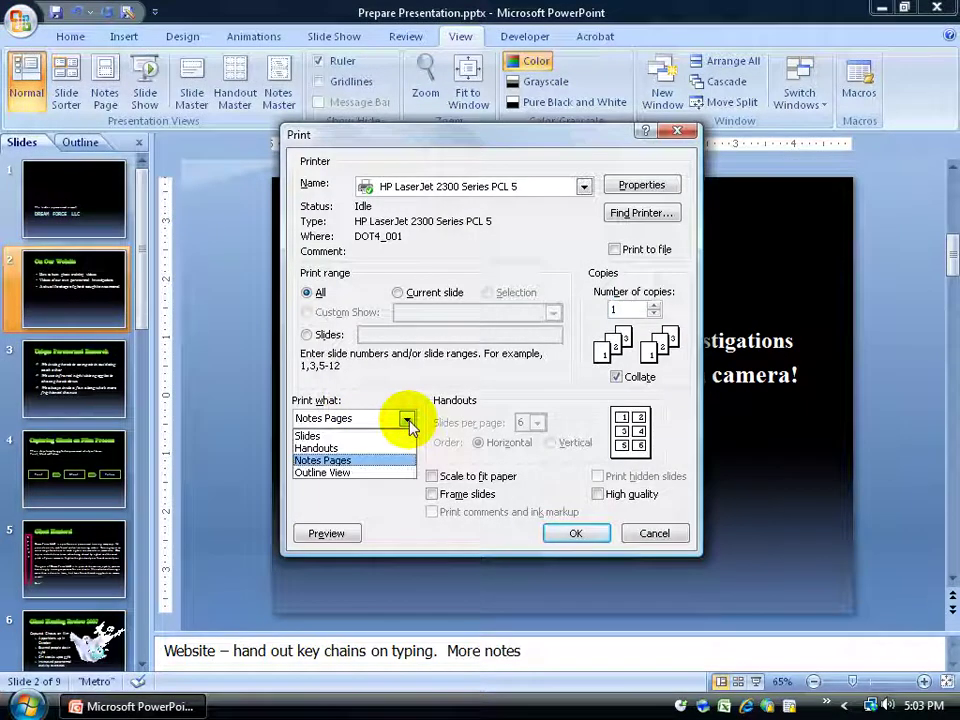
{"action": "left_click", "coordinate": [386, 449]}
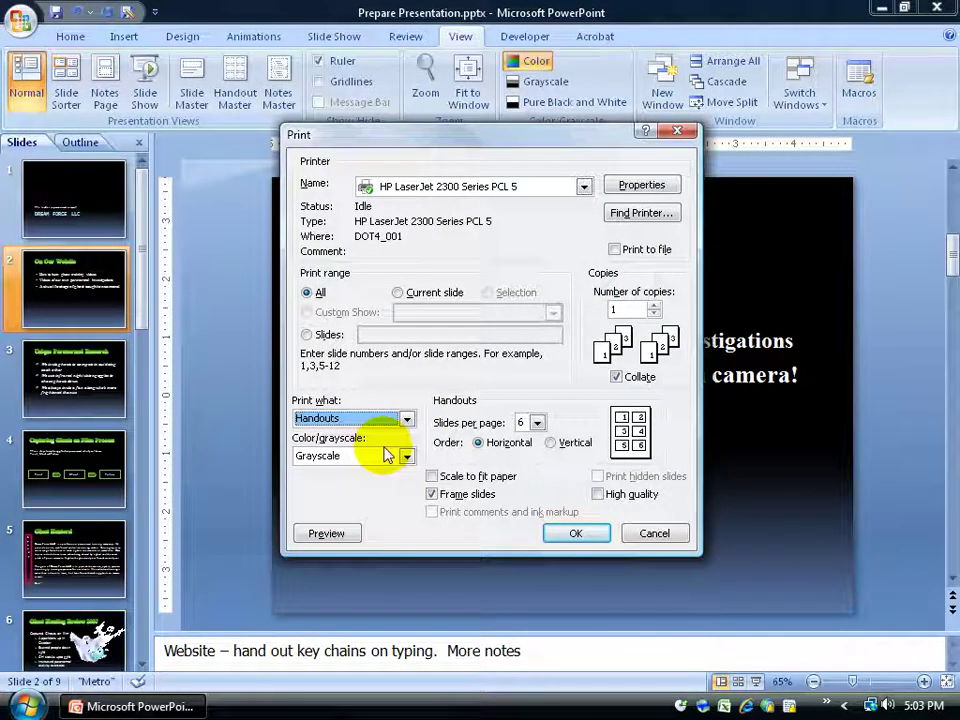
{"action": "left_click", "coordinate": [338, 535]}
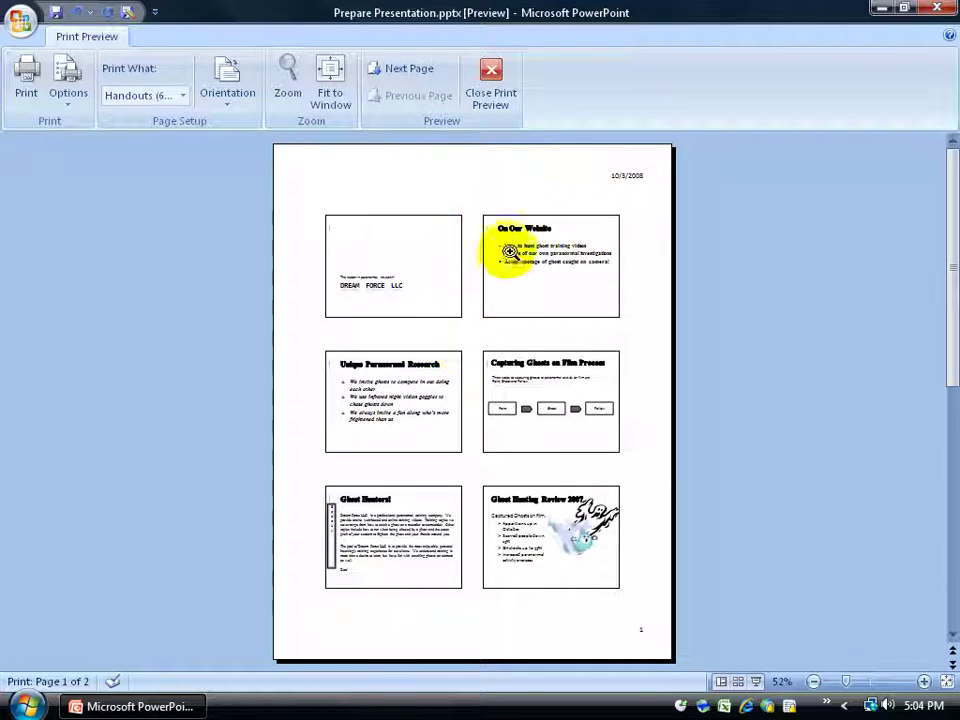
- Switch the preview to 3-slide handouts, then to 2-slide handouts
{"action": "left_click", "coordinate": [183, 96]}
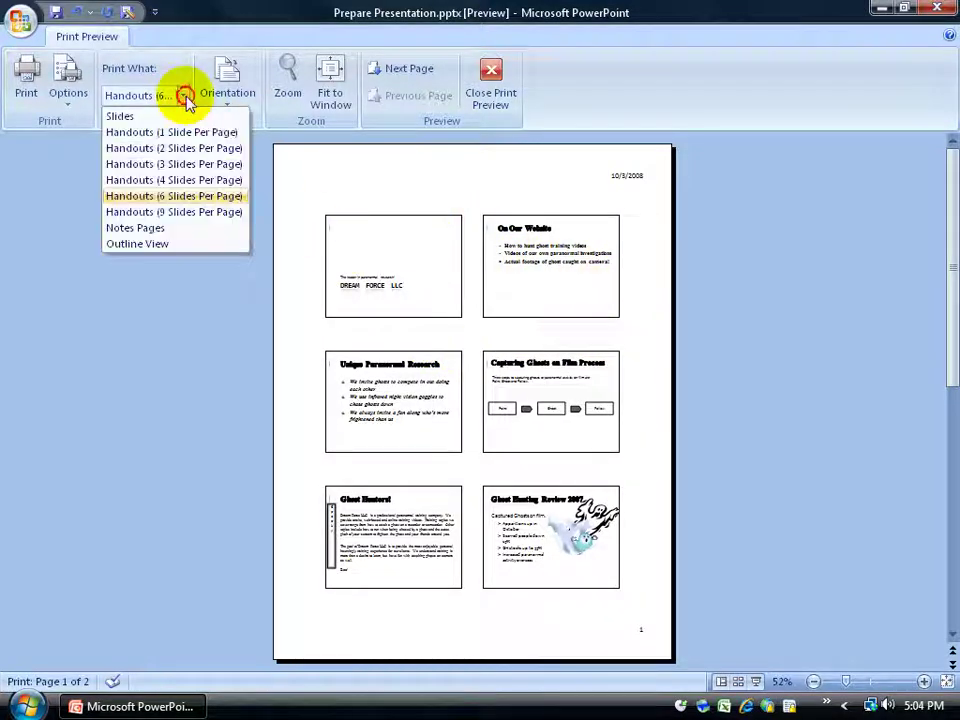
{"action": "left_click", "coordinate": [178, 163]}
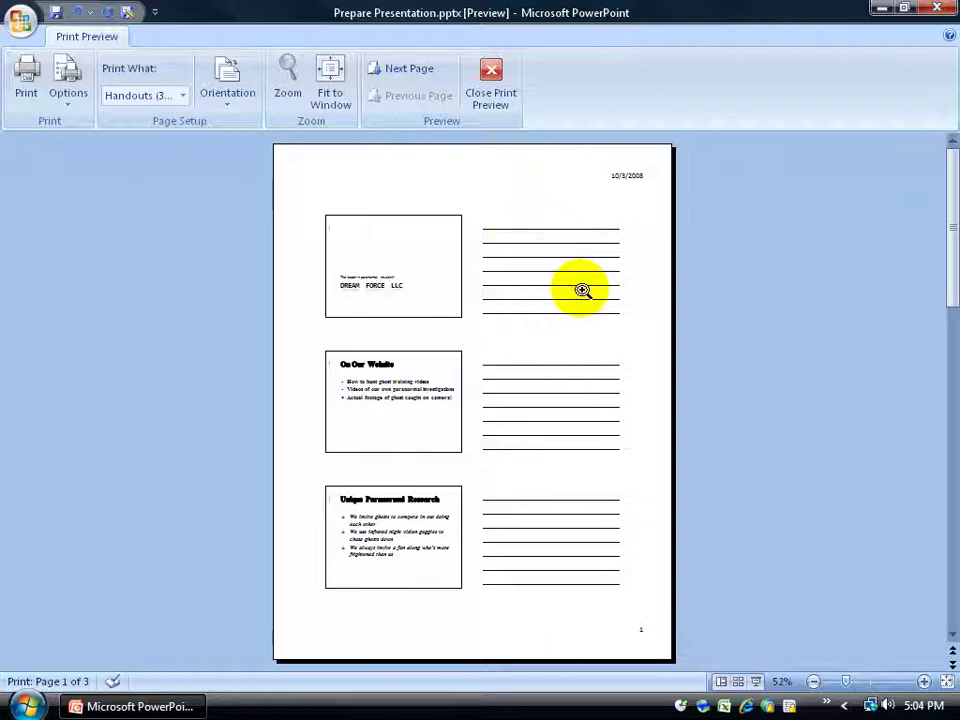
{"action": "left_click", "coordinate": [183, 95]}
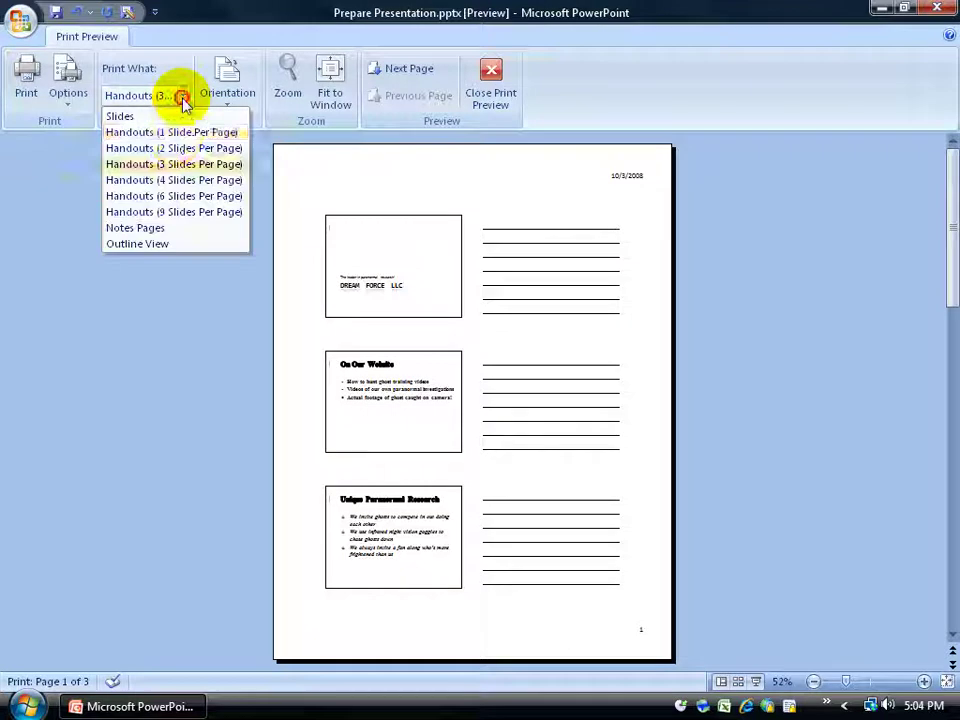
{"action": "left_click", "coordinate": [176, 146]}
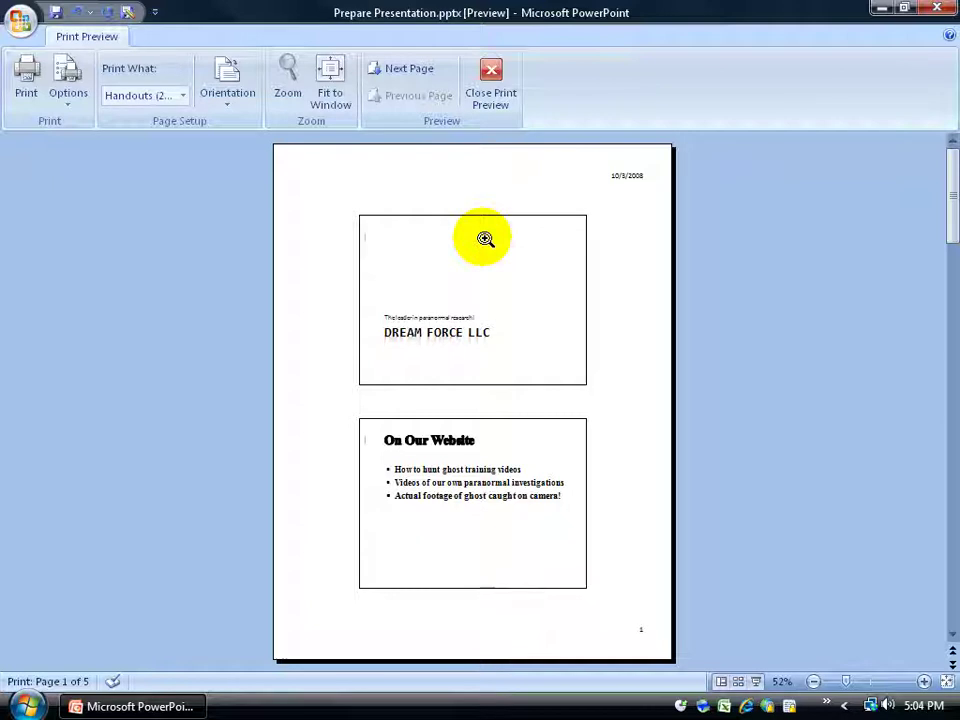
- Switch the preview to Notes Pages and advance to page 2 of 9
{"action": "left_click", "coordinate": [182, 95]}
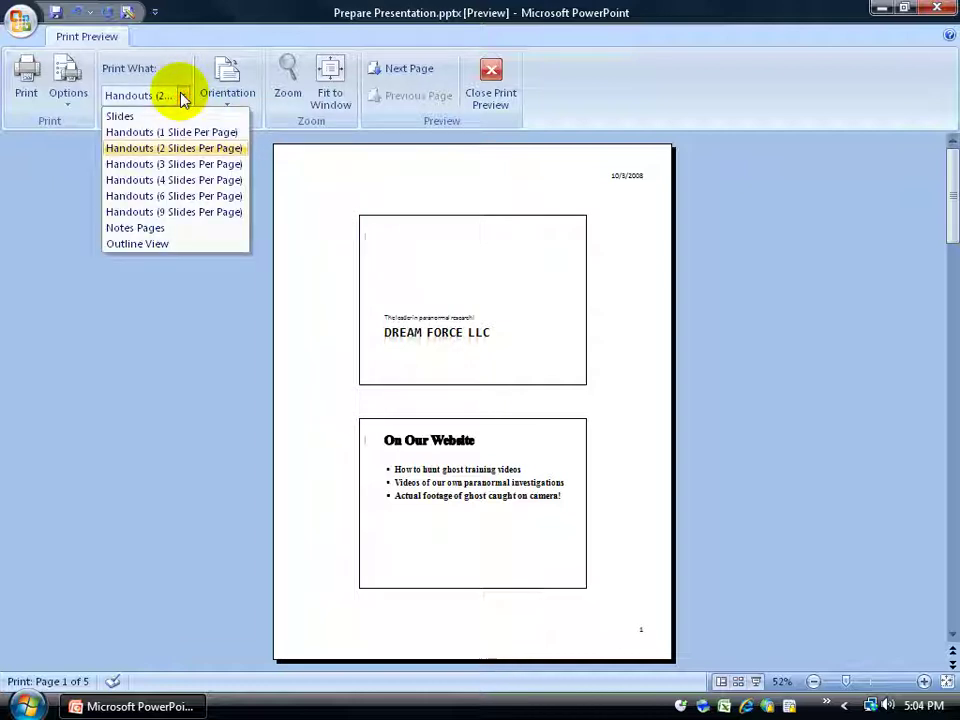
{"action": "left_click", "coordinate": [183, 226]}
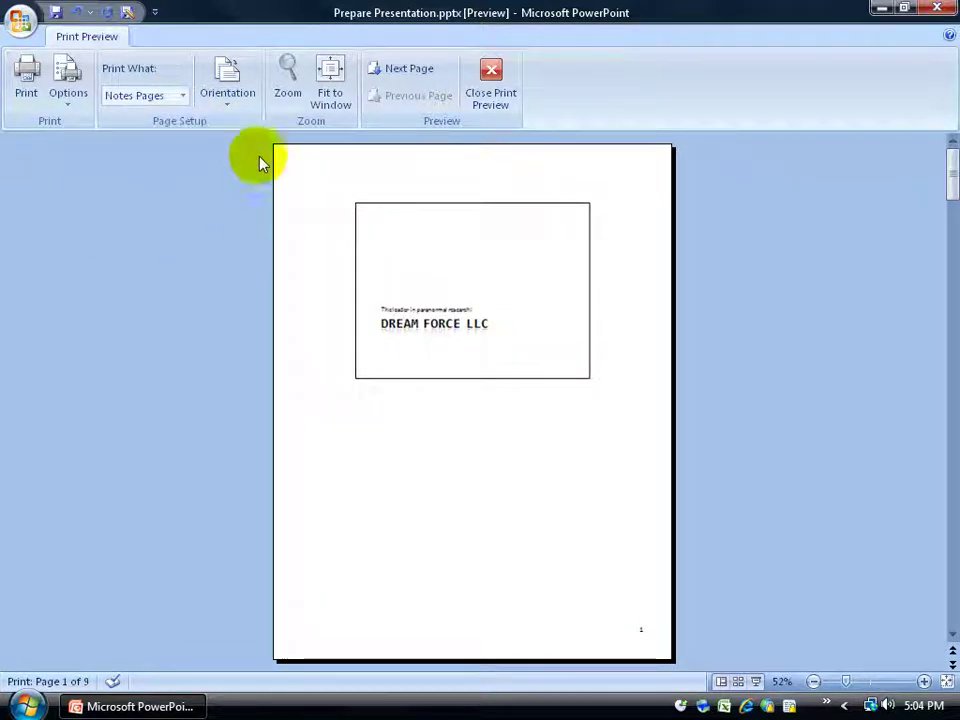
{"action": "left_click", "coordinate": [405, 70]}
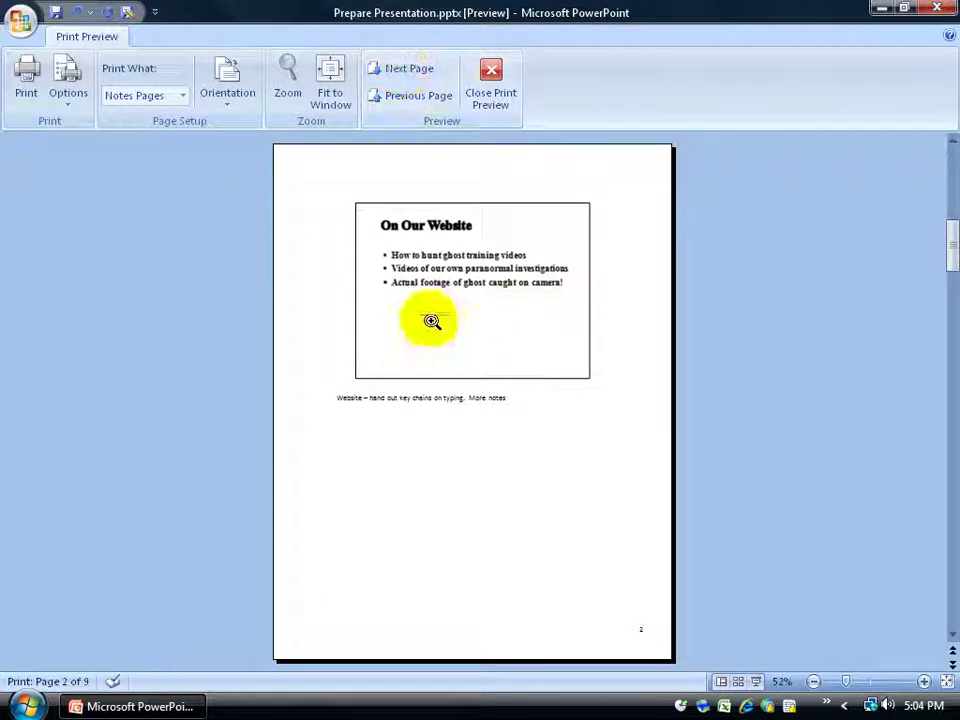
{"action": "left_click", "coordinate": [185, 96]}
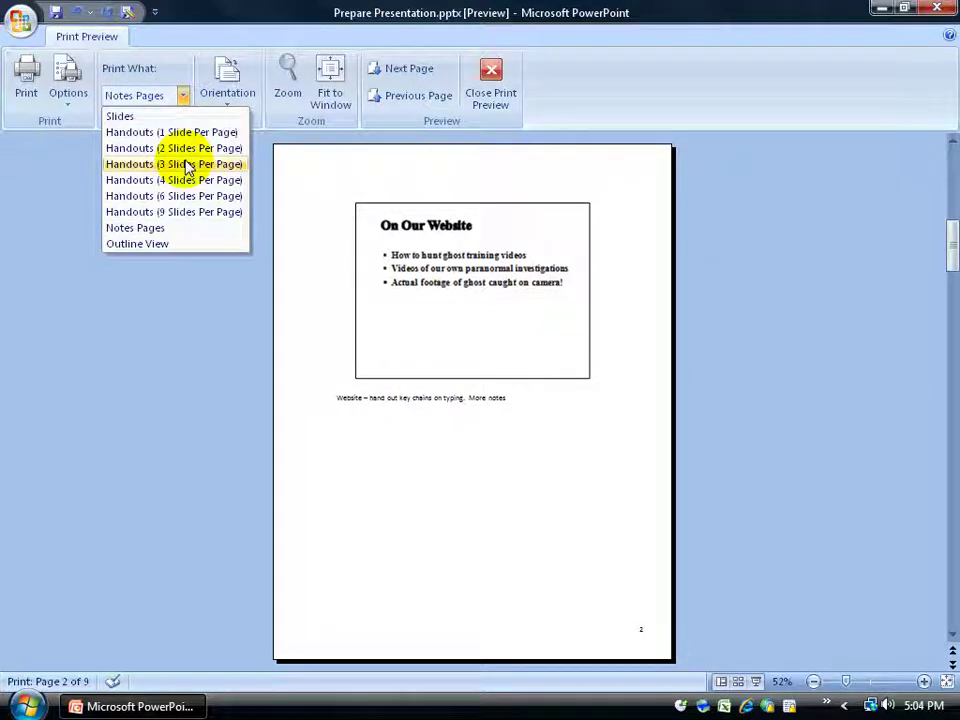